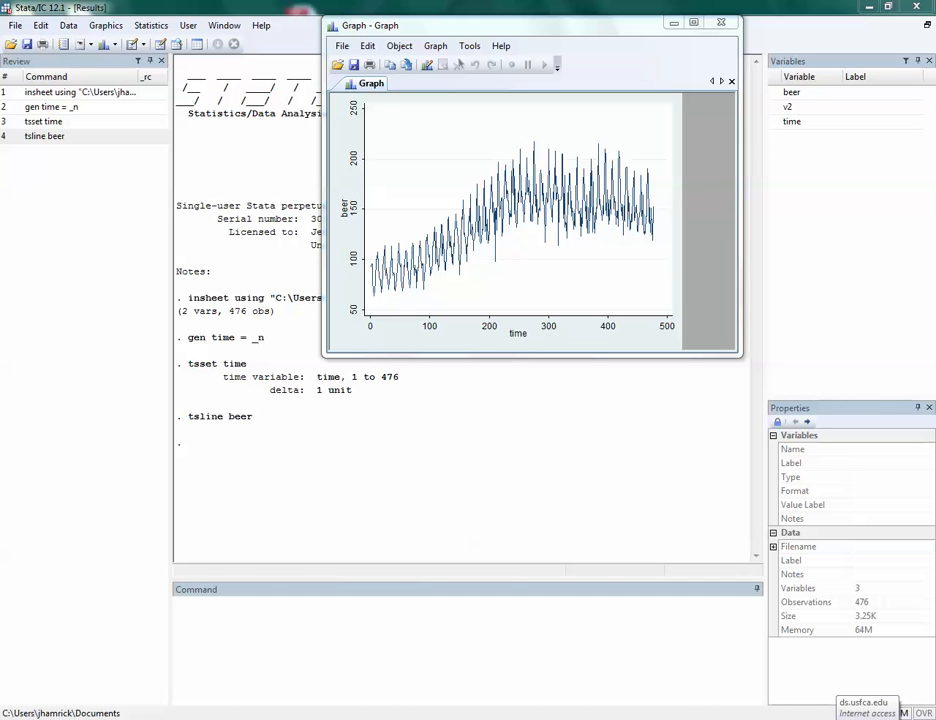
Step: Begin a moving-average smoothing command for the beer series that stores its result in sm1: tssmooth ma sm1=beer
{"action": "left_click", "coordinate": [180, 603]}
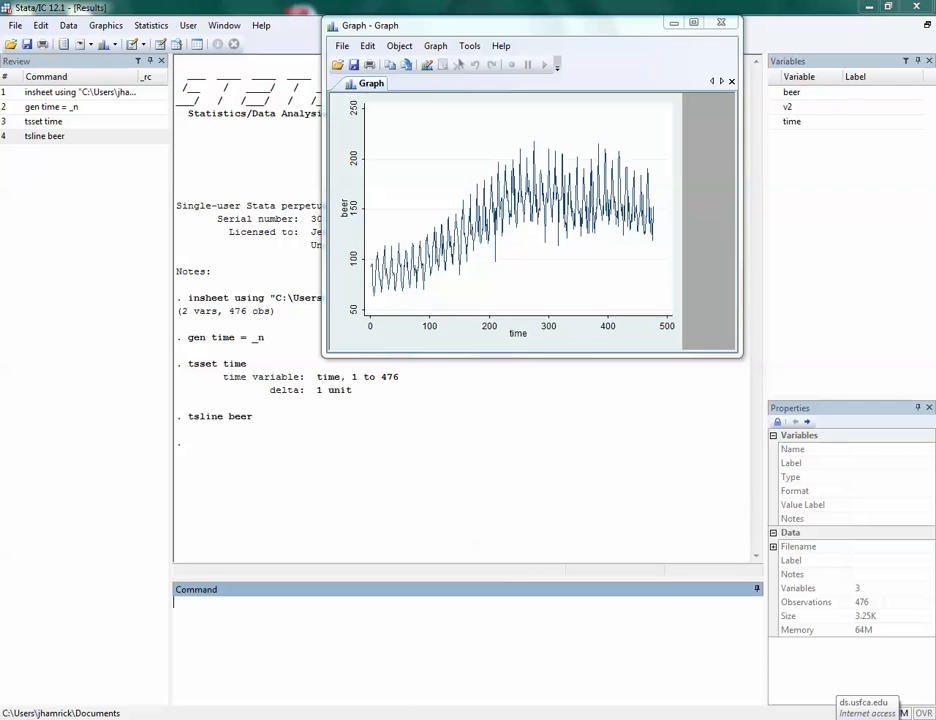
{"action": "type", "text": "tssmooth"}
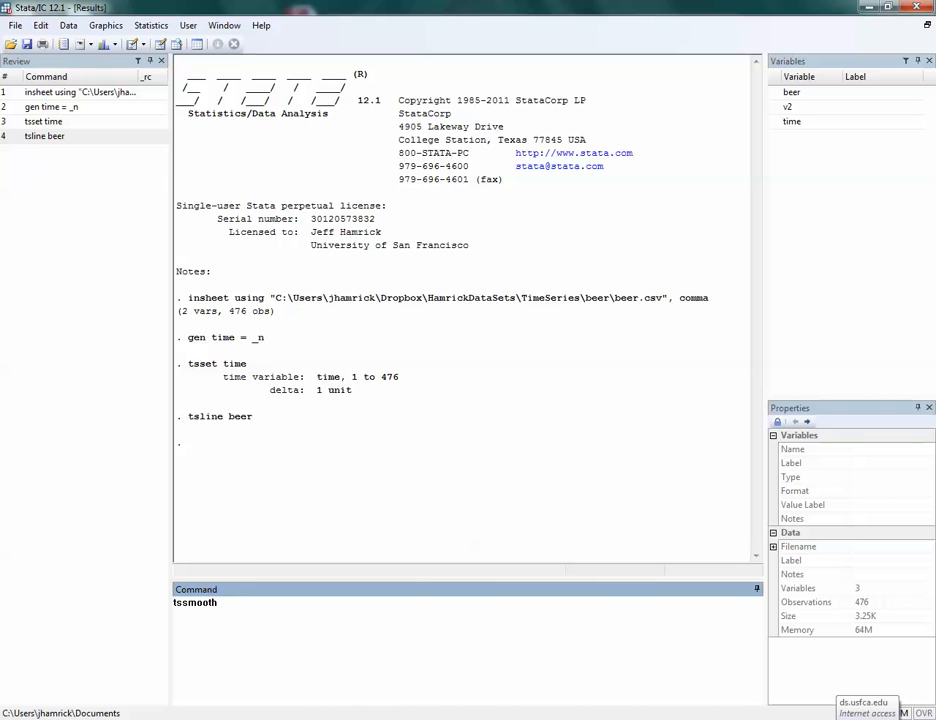
{"action": "type", "text": "ma"}
{"action": "type", "text": "sm1=beer"}
{"action": "double_click", "coordinate": [247, 602]}
{"action": "key", "text": "Right"}
{"action": "key", "text": "Right"}
{"action": "key", "text": "shift+Right"}
{"action": "key", "text": "shift+Right"}
{"action": "key", "text": "shift+Right"}
{"action": "key", "text": "shift+Right"}
{"action": "key", "text": "Right"}
Step: Add the option window(3 0 1) to the sm1 smoothing command and run it
{"action": "type", "text": ","}
{"action": "type", "text": "window("}
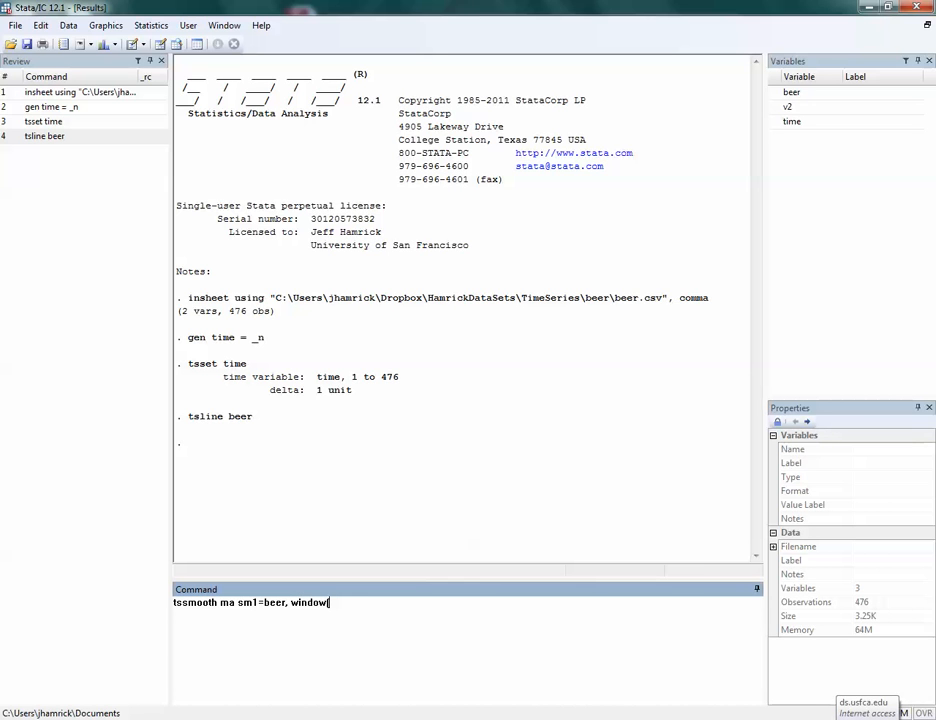
{"action": "type", "text": "3,0,1)"}
{"action": "key", "text": "BackSpace"}
{"action": "key", "text": "BackSpace"}
{"action": "key", "text": "BackSpace"}
{"action": "key", "text": "BackSpace"}
{"action": "key", "text": "BackSpace"}
{"action": "type", "text": "0 1)"}
{"action": "key", "text": "Return"}
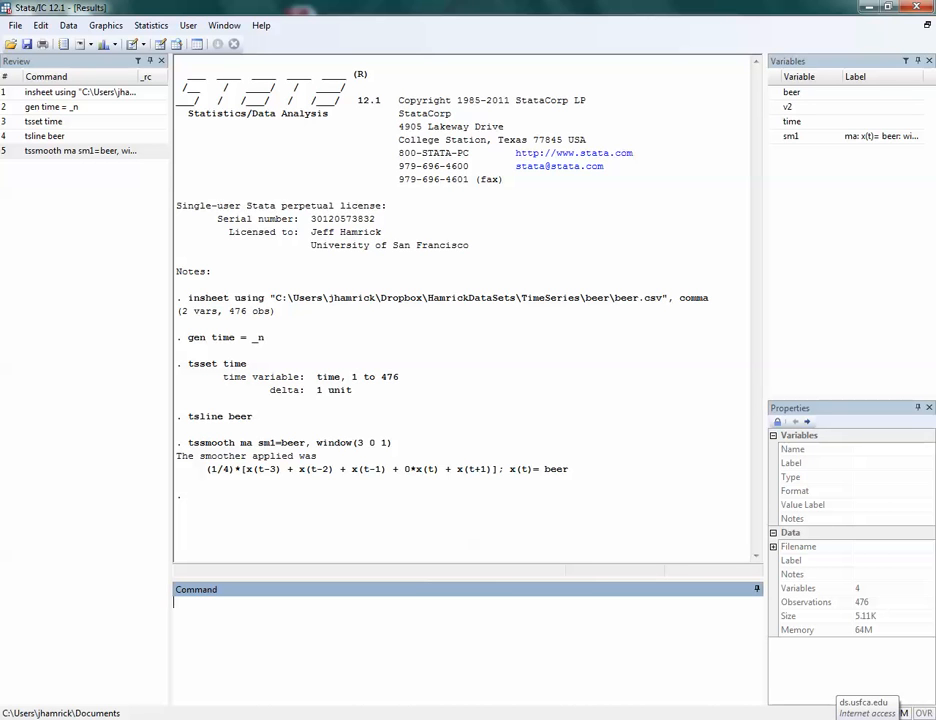
Step: Plot beer together with sm1 as time-series lines over the full period, and close the graph after viewing
{"action": "type", "text": "tsline beer sm1"}
{"action": "key", "text": "Return"}
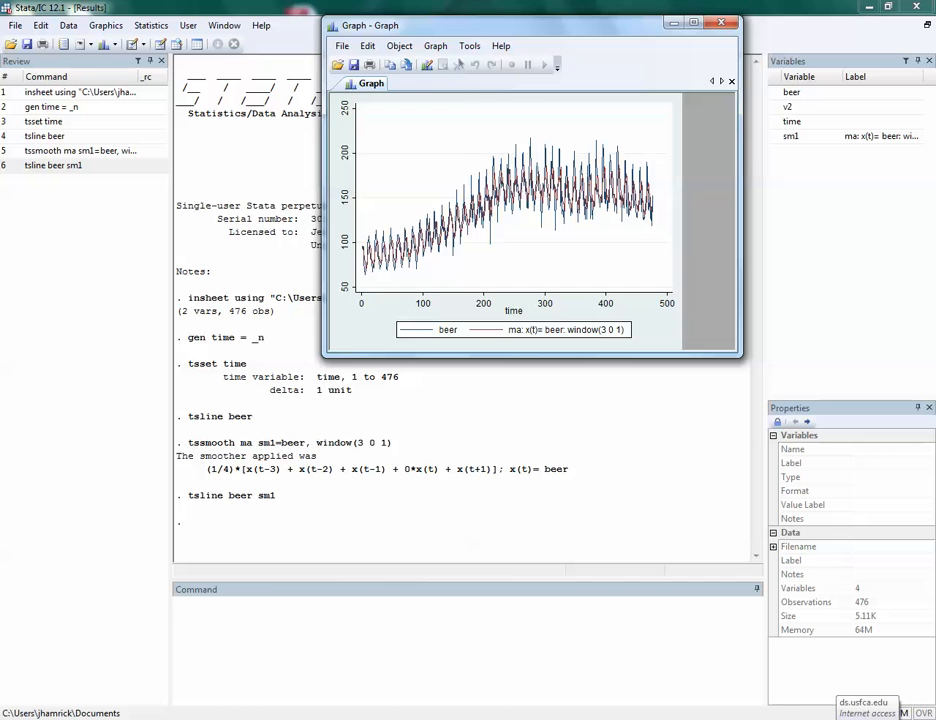
{"action": "left_click", "coordinate": [721, 22]}
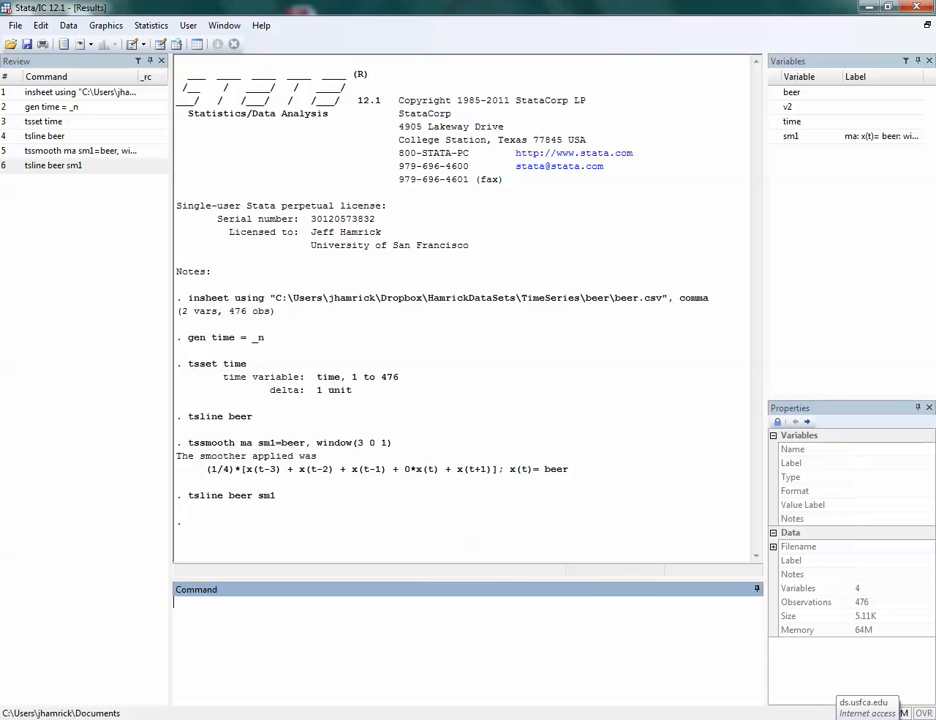
Step: Plot beer and sm1 as time-series lines only for time>400, and close the graph after viewing
{"action": "type", "text": "tsline beer sm1 if time>45"}
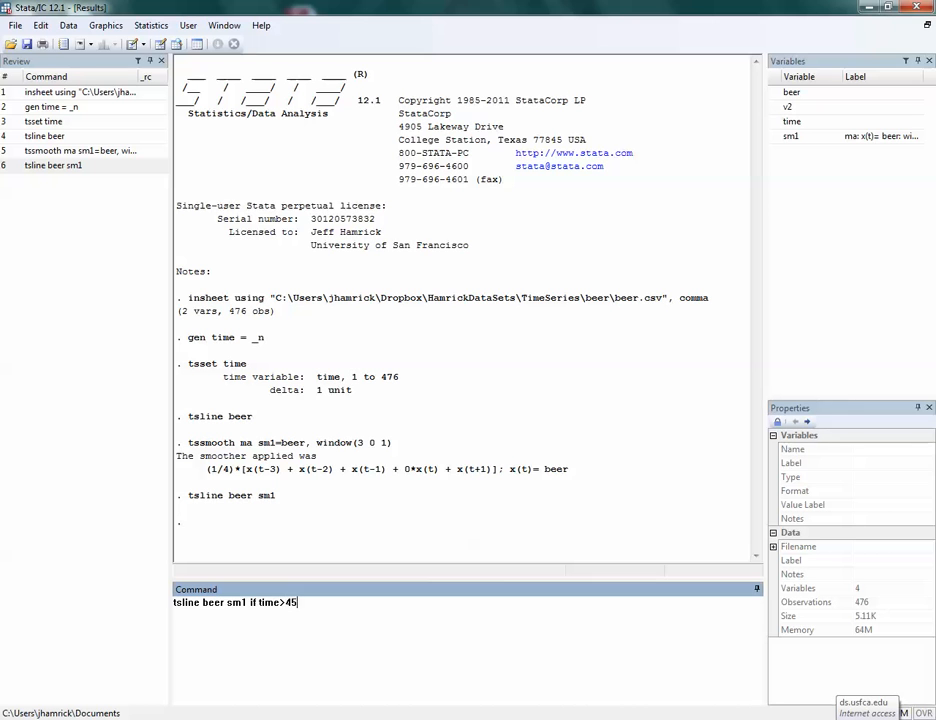
{"action": "key", "text": "BackSpace"}
{"action": "type", "text": "00"}
{"action": "key", "text": "Return"}
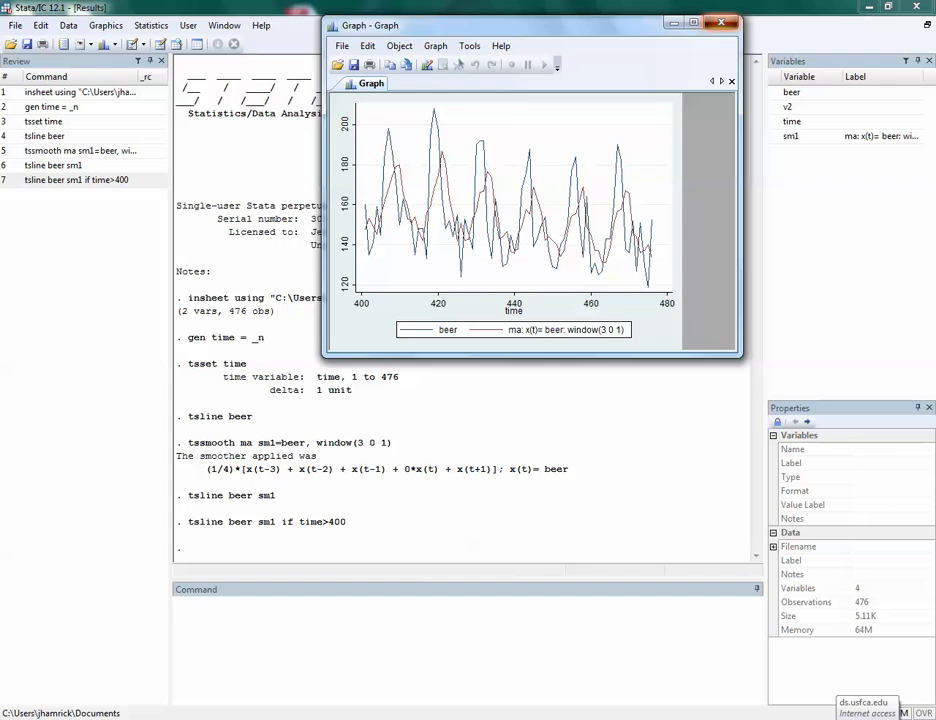
{"action": "left_click", "coordinate": [721, 22]}
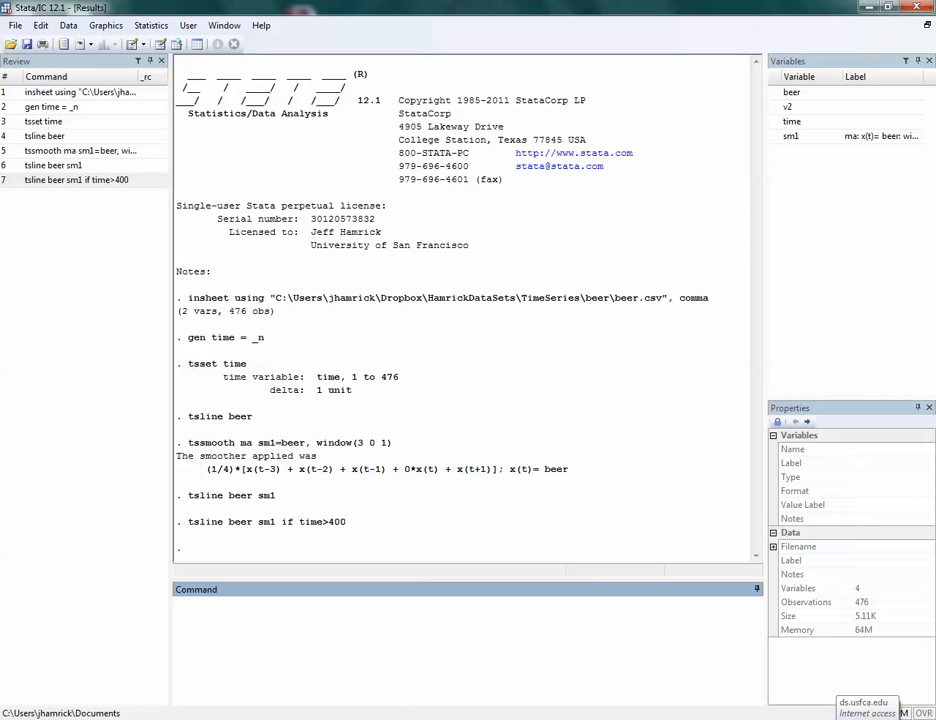
Step: Enter the weighted moving-average command tsmooth ma sm2=beer, weights(1/4 <5> 4 1) without running it
{"action": "type", "text": "tssmooth ma sm1"}
{"action": "key", "text": "BackSpace"}
{"action": "type", "text": "2="}
{"action": "type", "text": "beer, we"}
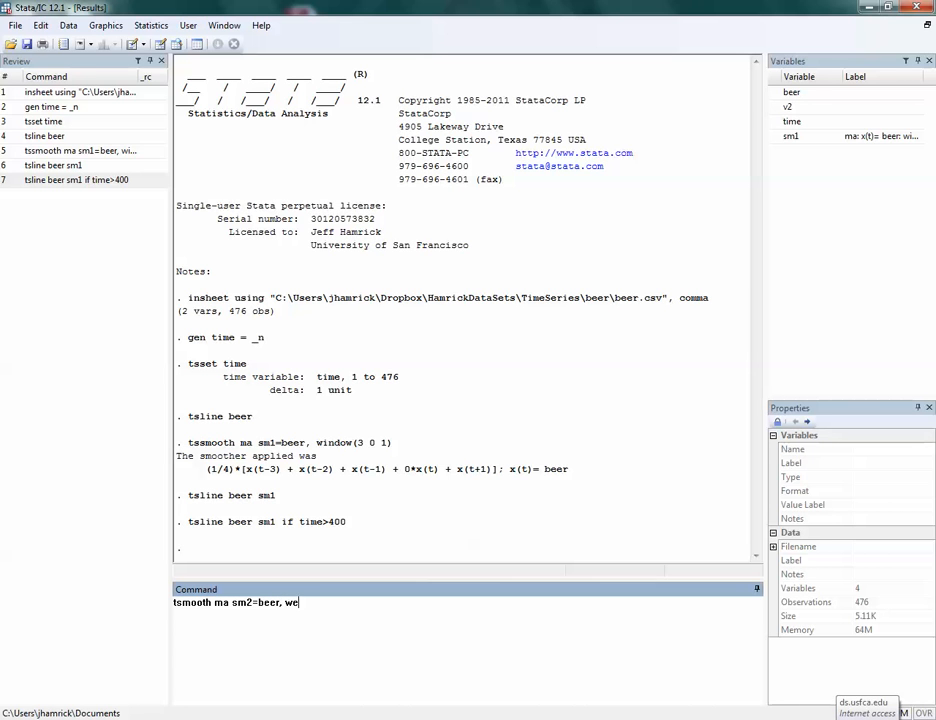
{"action": "type", "text": "ights("}
{"action": "type", "text": "1/"}
{"action": "type", "text": "4 <"}
{"action": "type", "text": "5> )"}
{"action": "type", "text": "4 1"}
Step: Examine the parts of the weights option in the sm2 command: the 1/4 range, the central <5> and the trailing 4 1
{"action": "left_click", "coordinate": [340, 603]}
{"action": "left_click_drag", "start_coordinate": [343, 603], "coordinate": [354, 603]}
{"action": "key", "text": "shift+Right"}
{"action": "mouse_move", "coordinate": [363, 603]}
{"action": "left_mouse_down"}
{"action": "mouse_move", "coordinate": [372, 603]}
{"action": "mouse_move", "coordinate": [360, 603]}
{"action": "left_mouse_up"}
{"action": "left_click_drag", "start_coordinate": [362, 603], "coordinate": [342, 603]}
{"action": "left_click", "coordinate": [363, 603]}
{"action": "left_click_drag", "start_coordinate": [363, 603], "coordinate": [369, 603]}
{"action": "left_click", "coordinate": [360, 603]}
{"action": "left_click_drag", "start_coordinate": [342, 603], "coordinate": [378, 603]}
{"action": "left_click", "coordinate": [372, 603]}
{"action": "left_click", "coordinate": [340, 603]}
{"action": "left_click_drag", "start_coordinate": [340, 603], "coordinate": [323, 603]}
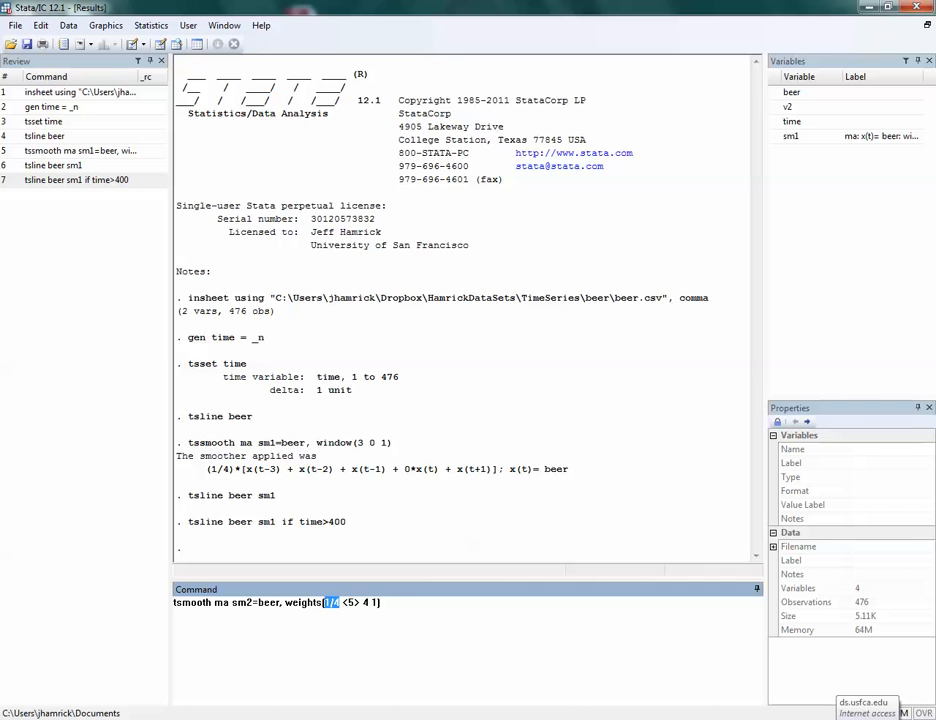
Step: Run the sm2 smoothing command, correcting its name to tssmooth and rerunning it with weights(1/4 <5> 4 1)
{"action": "key", "text": "Return"}
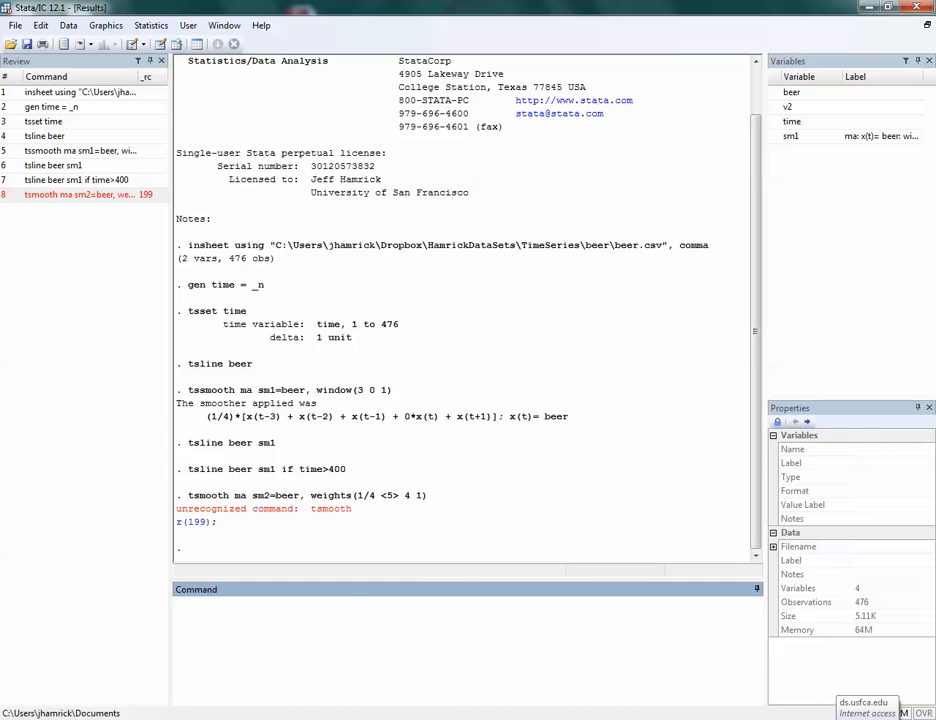
{"action": "key", "text": "Page_Up"}
{"action": "left_click", "coordinate": [182, 603]}
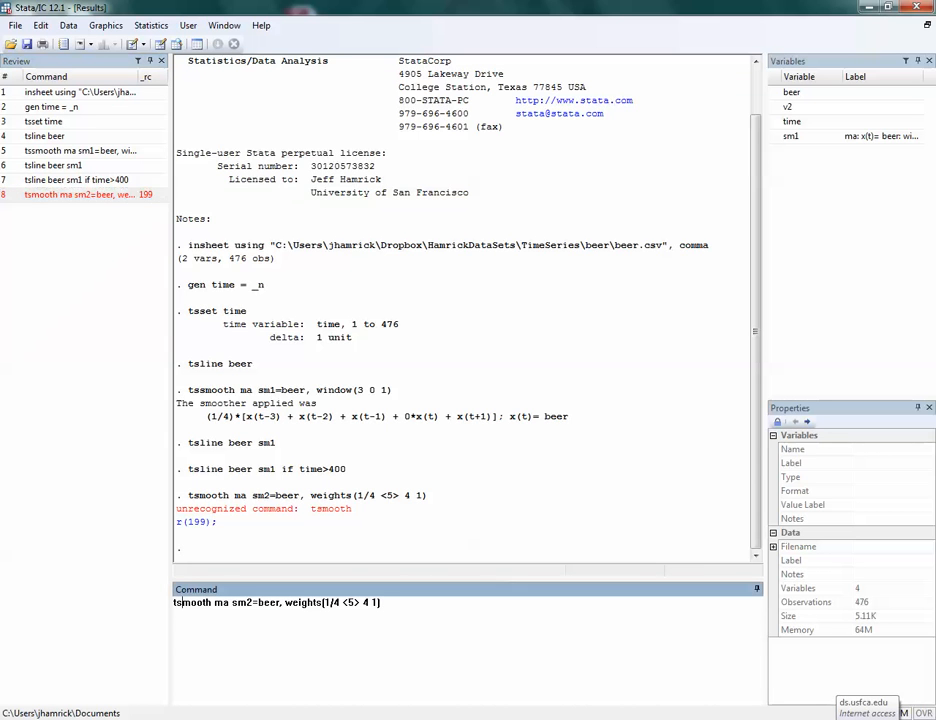
{"action": "type", "text": "s"}
{"action": "key", "text": "Return"}
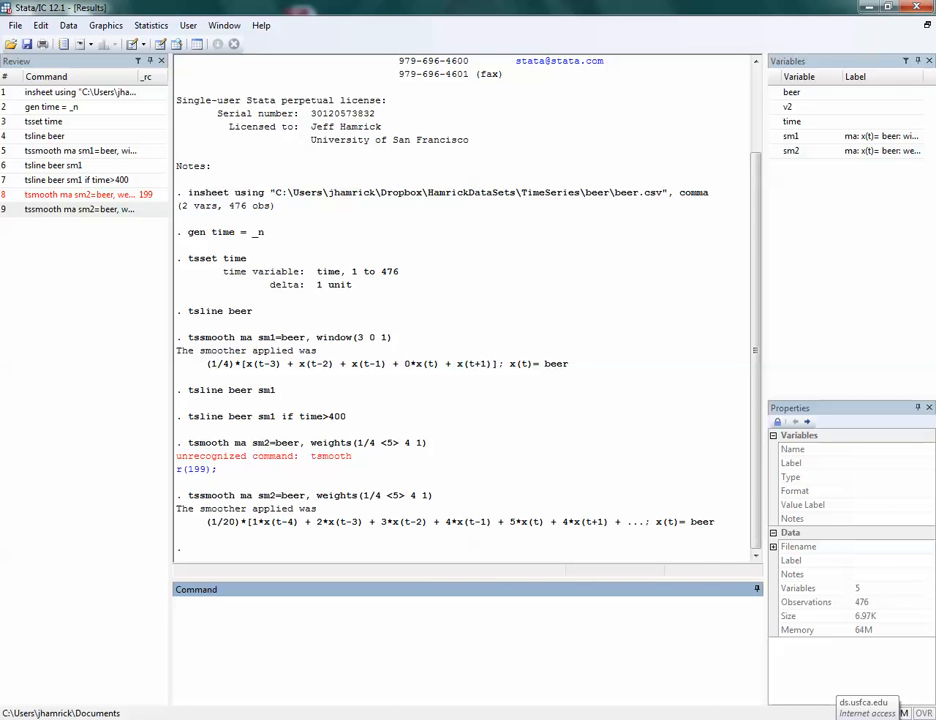
Step: Plot beer and sm2 as time-series lines only for time>400
{"action": "type", "text": "tsline beer sm2 if time>400"}
{"action": "key", "text": "Return"}
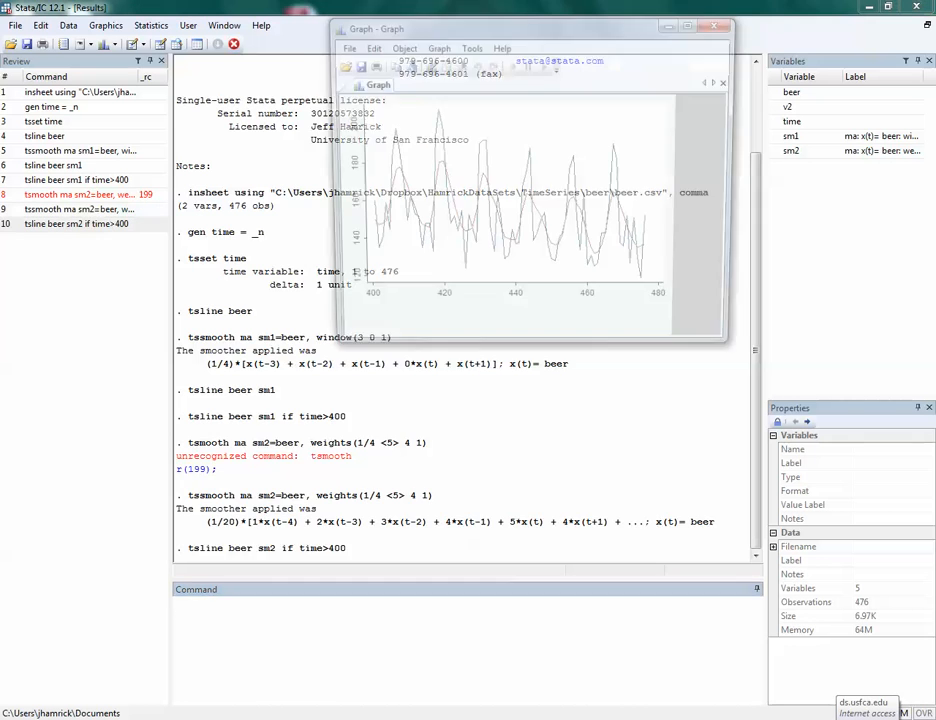